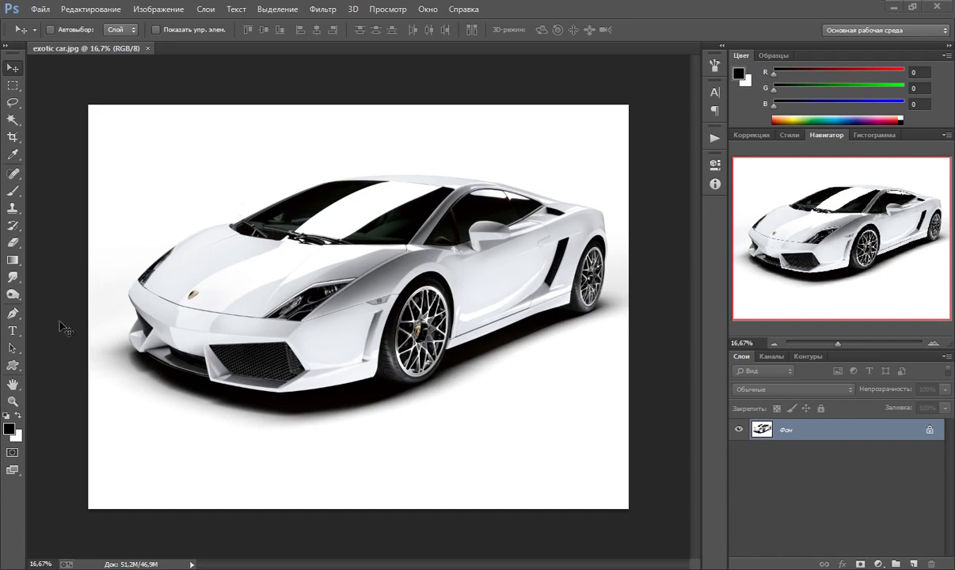
# - Zoom to 33.3% on the car's front end and center it for tracing
pyautogui.click(13, 400)
pyautogui.click(209, 302)
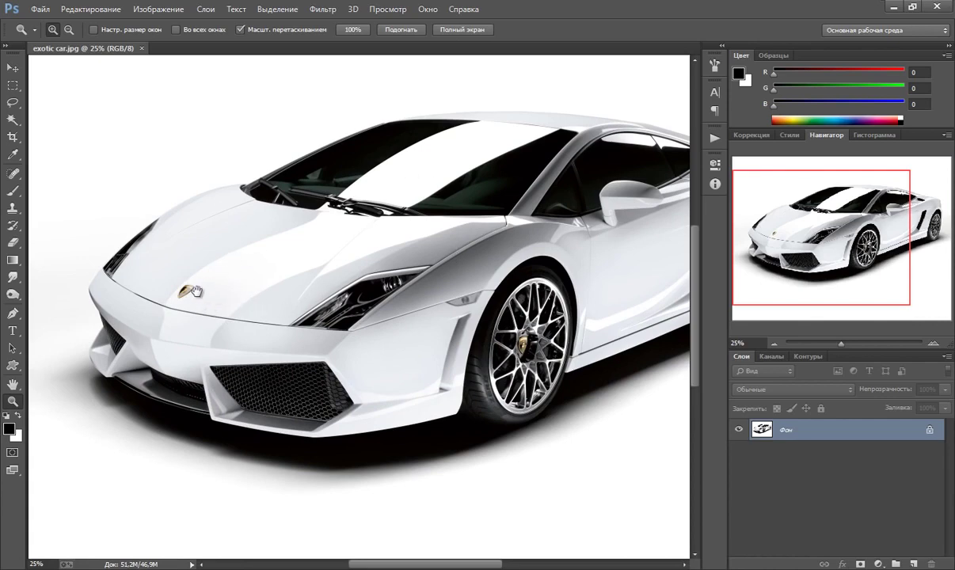
pyautogui.moveTo(186, 276); pyautogui.dragTo(244, 270)
pyautogui.click(198, 249)
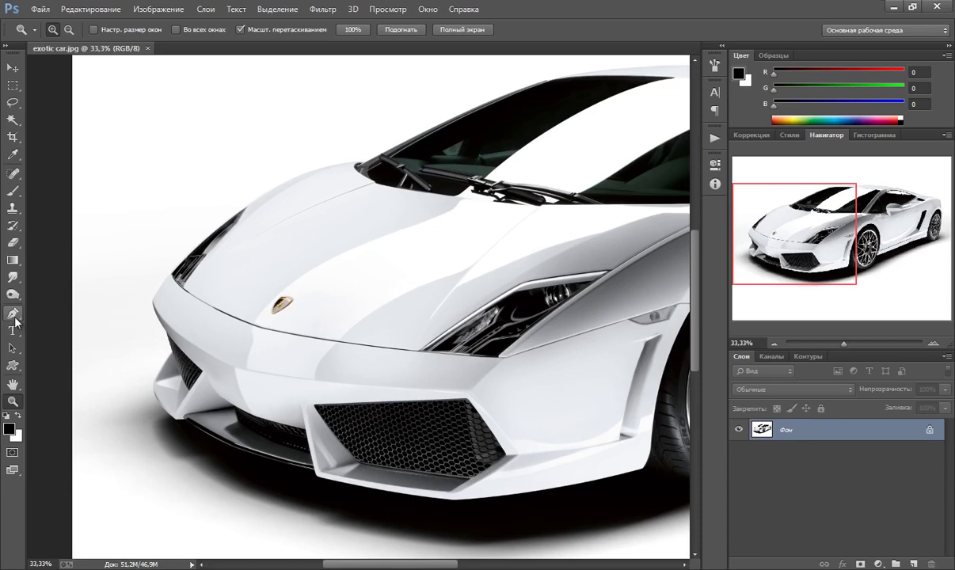
pyautogui.click(16, 315)
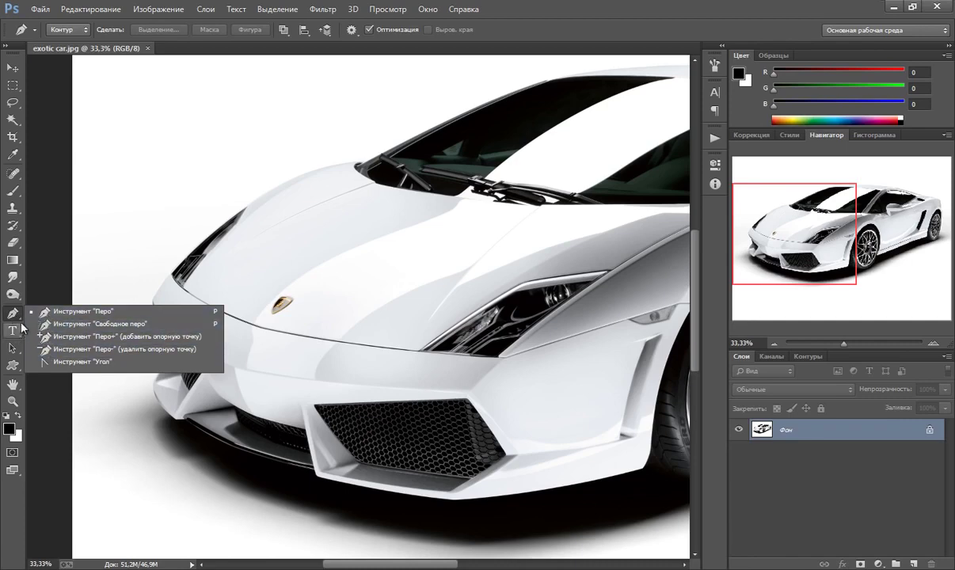
# - Select the standard Pen tool and set its mode to Shape
pyautogui.click(88, 316)
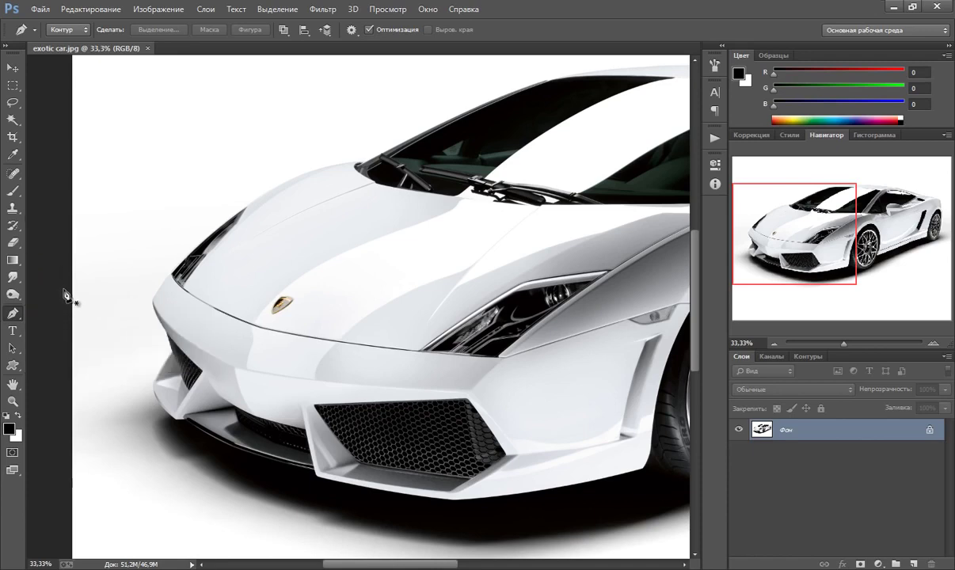
pyautogui.click(81, 28)
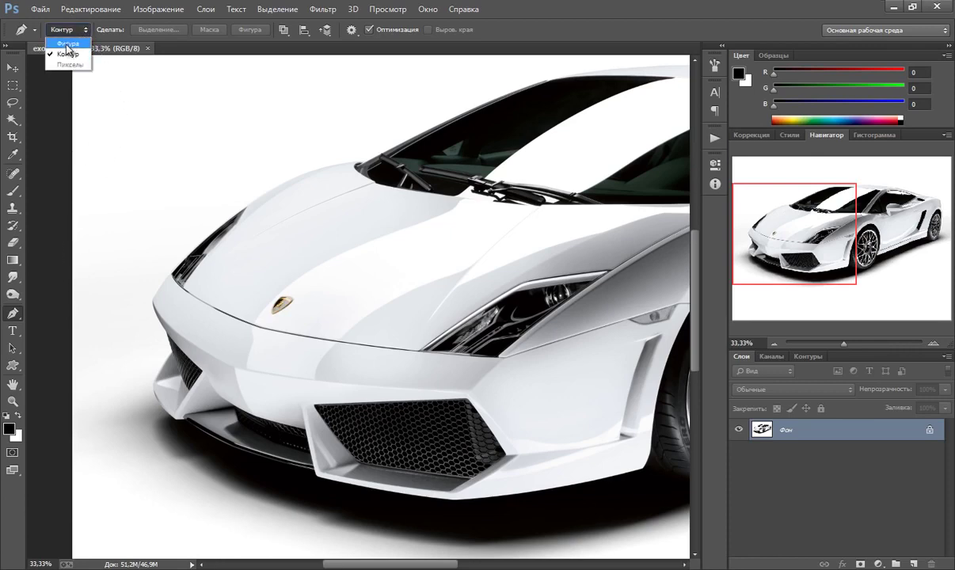
pyautogui.click(67, 43)
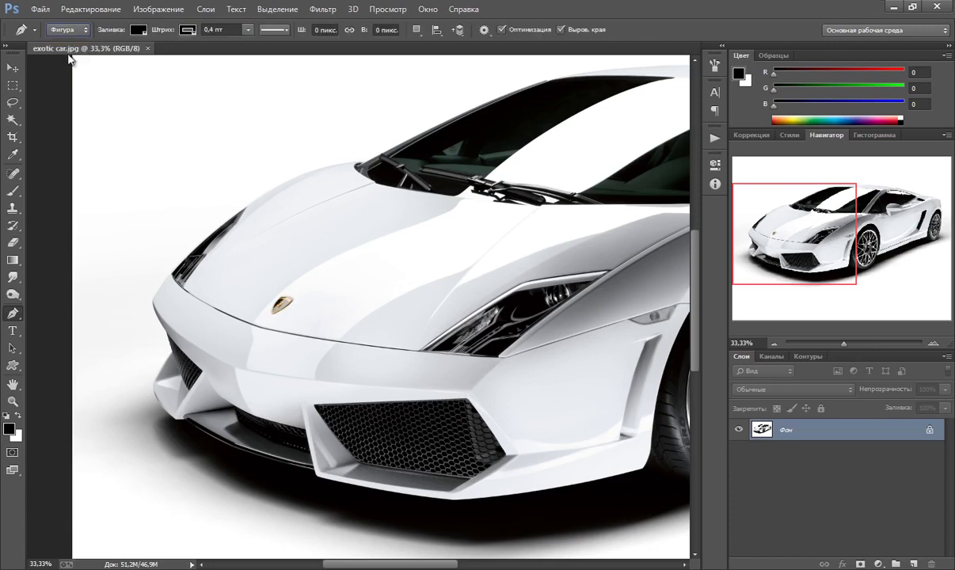
# - Draw a six-corner black test polygon beside the car, then delete it
pyautogui.click(127, 197)
pyautogui.click(128, 155)
pyautogui.click(162, 134)
pyautogui.click(197, 134)
pyautogui.click(199, 183)
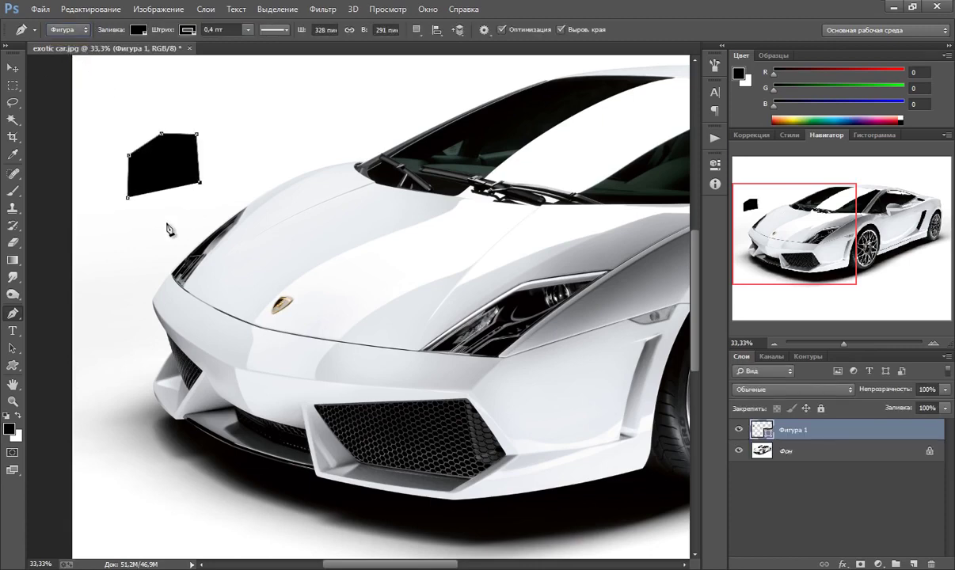
pyautogui.click(157, 223)
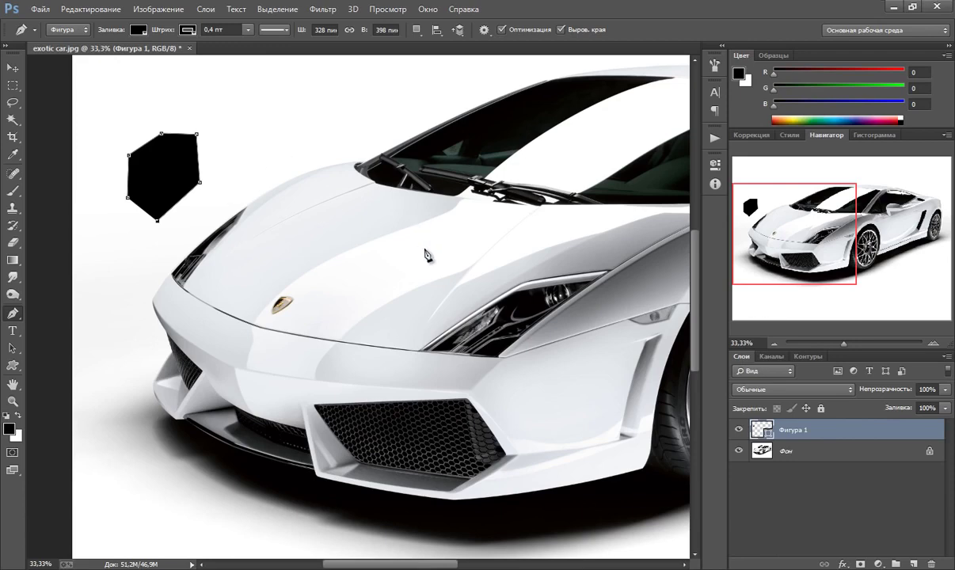
pyautogui.press('Delete')
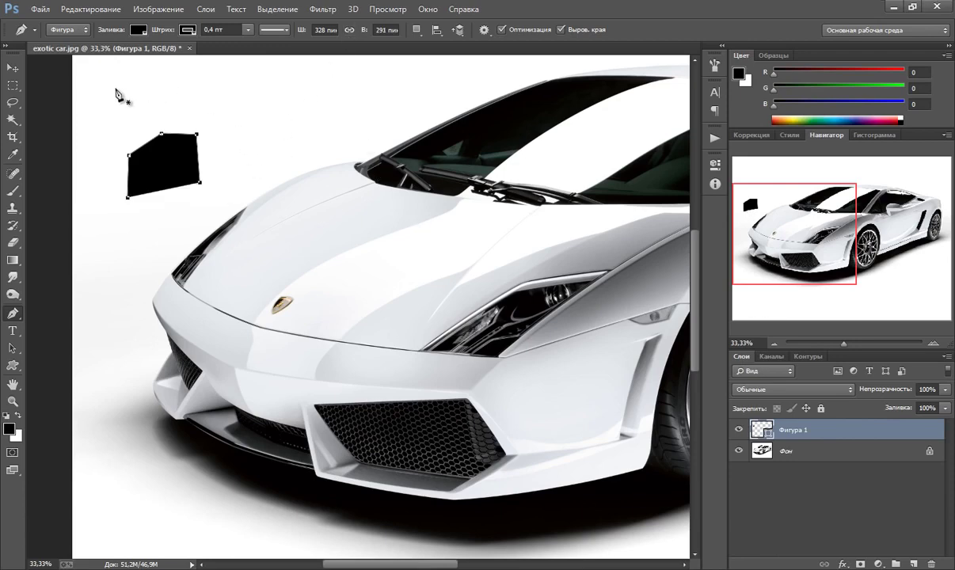
pyautogui.press('Delete')
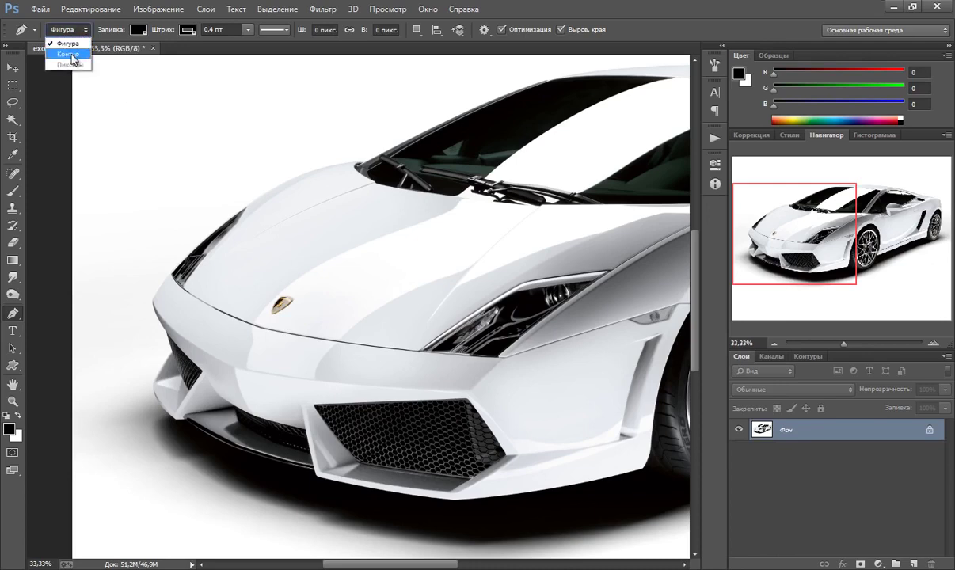
# - Return the pen to Path mode and zoom to 50% on the left front bumper
pyautogui.click(76, 58)
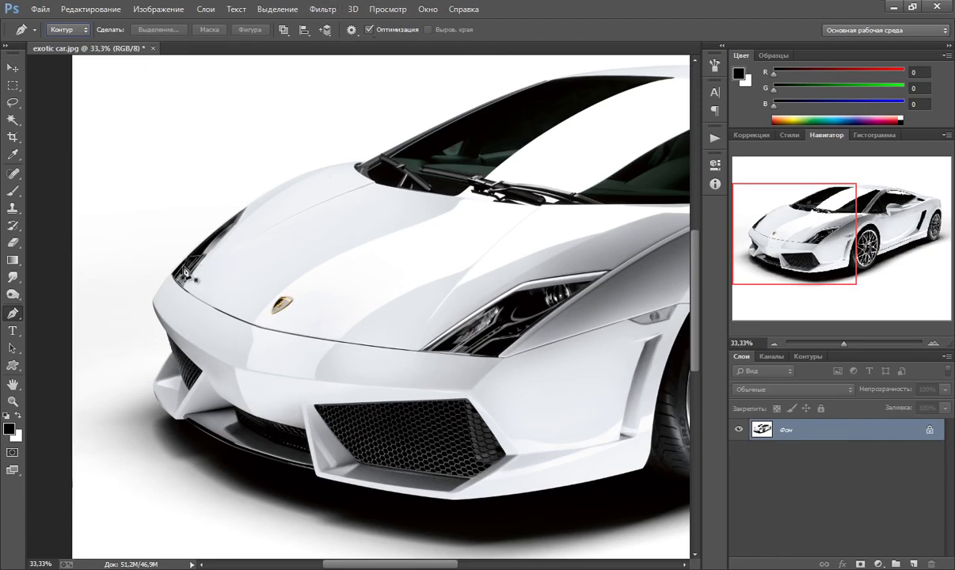
pyautogui.click(12, 403)
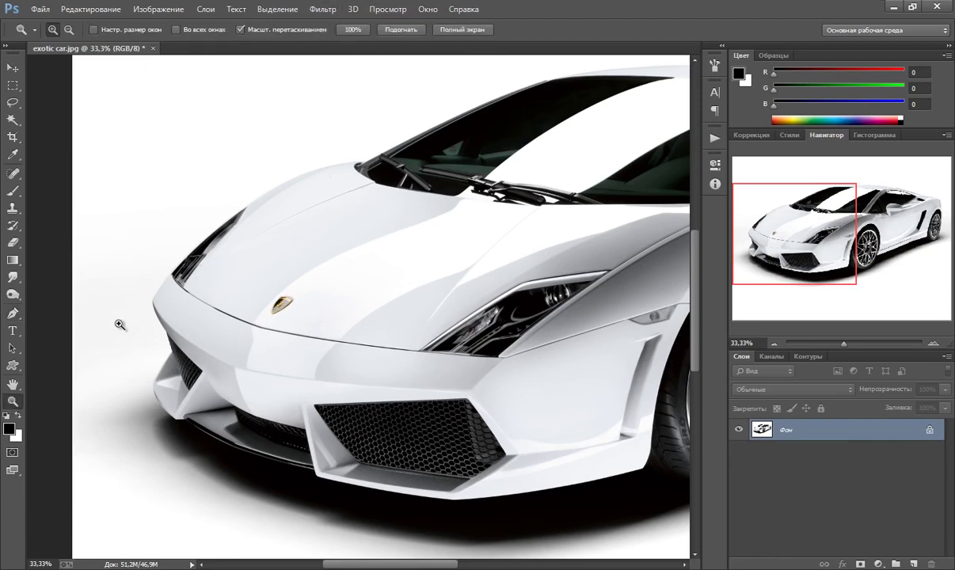
pyautogui.click(141, 292)
pyautogui.moveTo(192, 211)
pyautogui.mouseDown()
pyautogui.moveTo(167, 281)
pyautogui.moveTo(175, 224)
pyautogui.mouseUp()
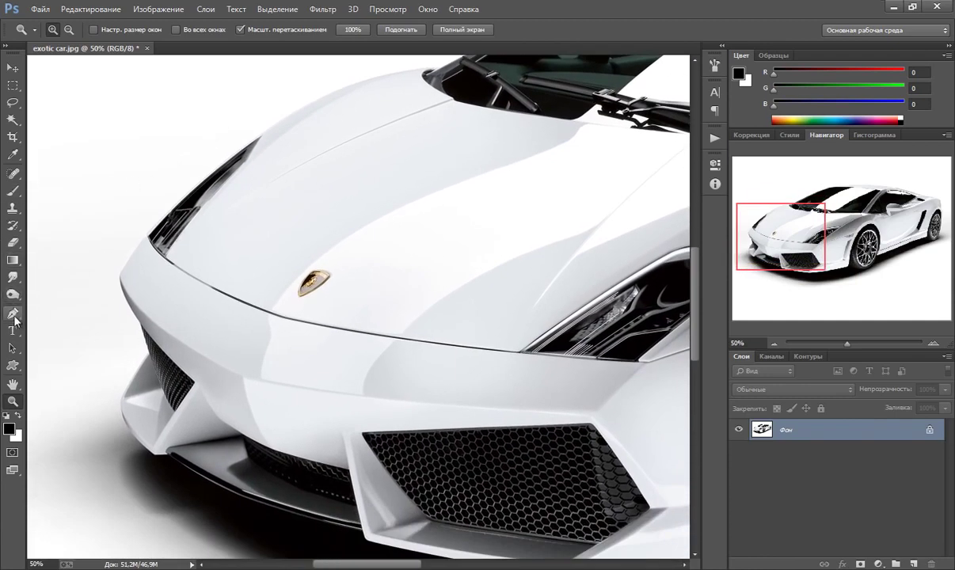
pyautogui.click(13, 314)
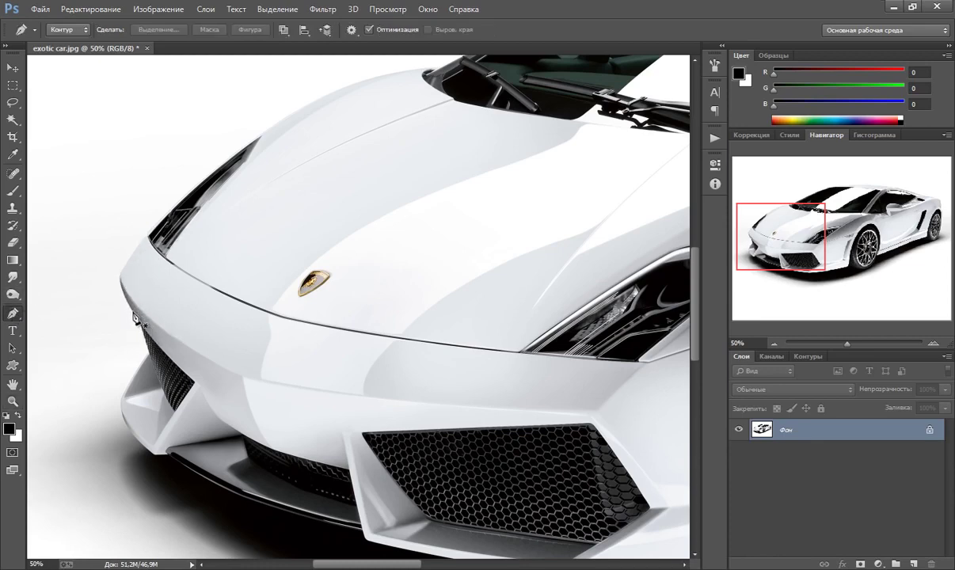
# - Anchor the path on the front lip and bumper edge, bending the middle outward
pyautogui.click(156, 456)
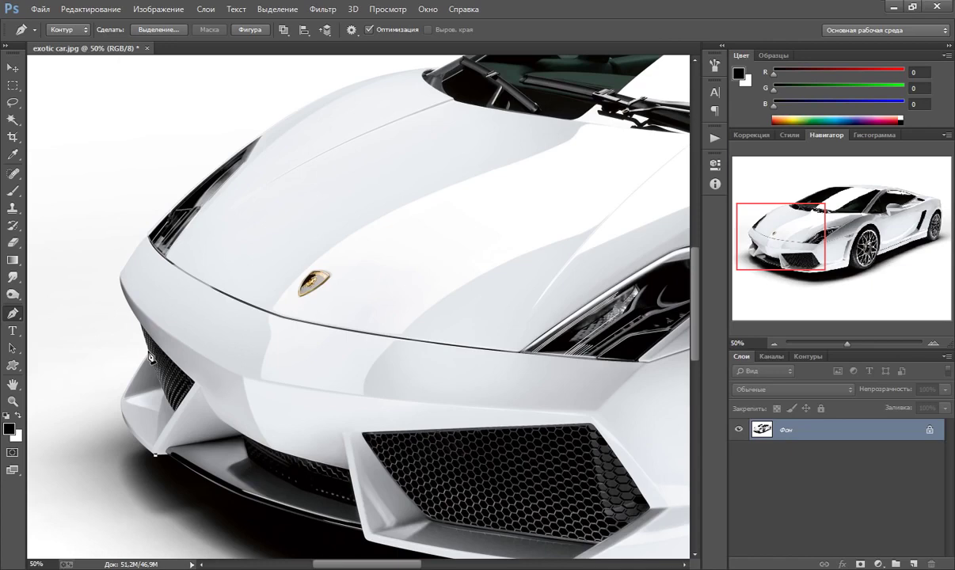
pyautogui.click(148, 349)
pyautogui.click(152, 402)
pyautogui.moveTo(152, 402)
pyautogui.mouseDown()
pyautogui.moveTo(121, 408)
pyautogui.moveTo(118, 383)
pyautogui.mouseUp()
# - Zoom to about 97%, nudge the bumper anchor, and add an anchor at the grille corner
pyautogui.keyDown('alt'); pyautogui.scroll(3, 132, 386); pyautogui.keyUp('alt')
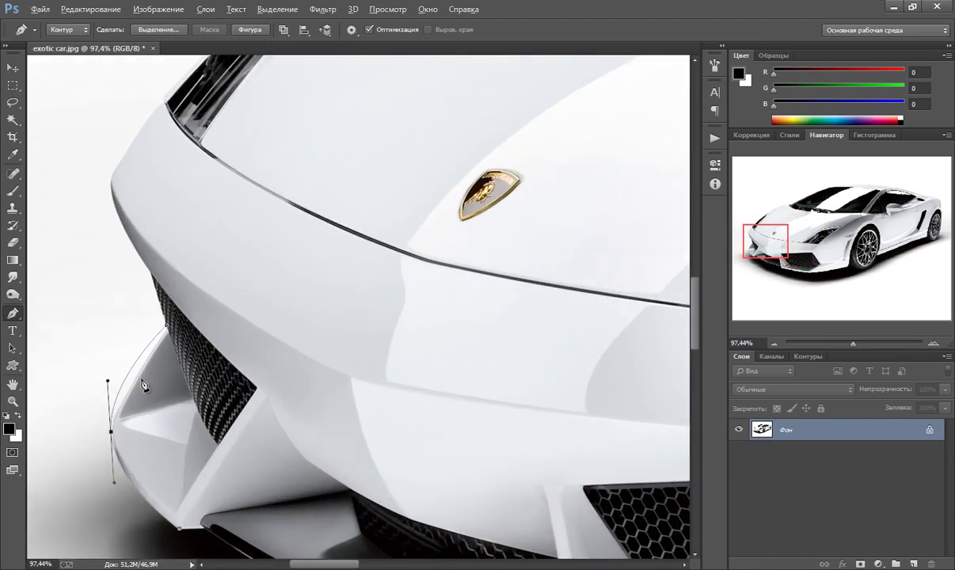
pyautogui.press('alt')
pyautogui.moveTo(115, 434); pyautogui.dragTo(116, 432)
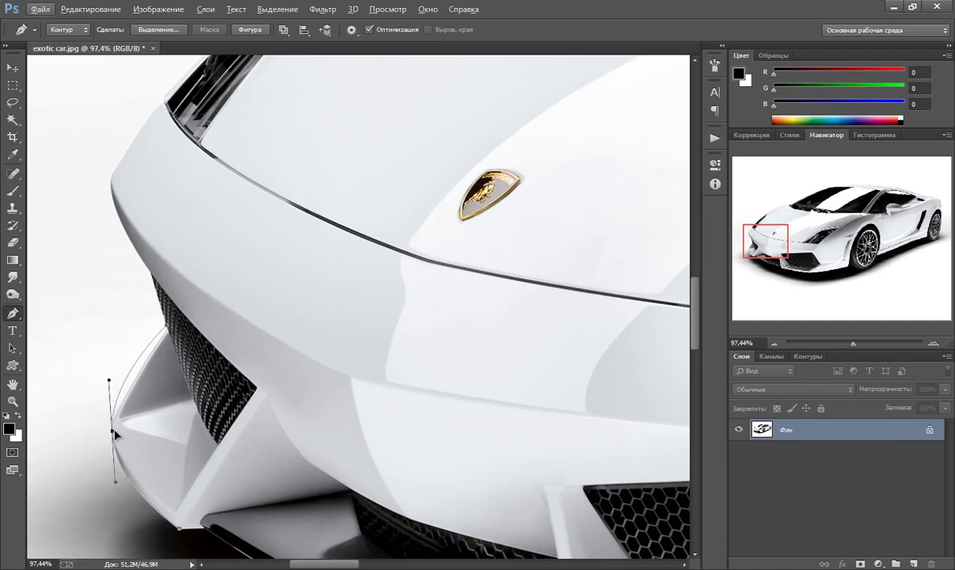
pyautogui.press('alt')
pyautogui.click(167, 327)
# - Adjust the bumper anchor's direction handles so the curve hugs the bumper's left edge
pyautogui.click(112, 431)
pyautogui.moveTo(110, 384); pyautogui.dragTo(117, 391)
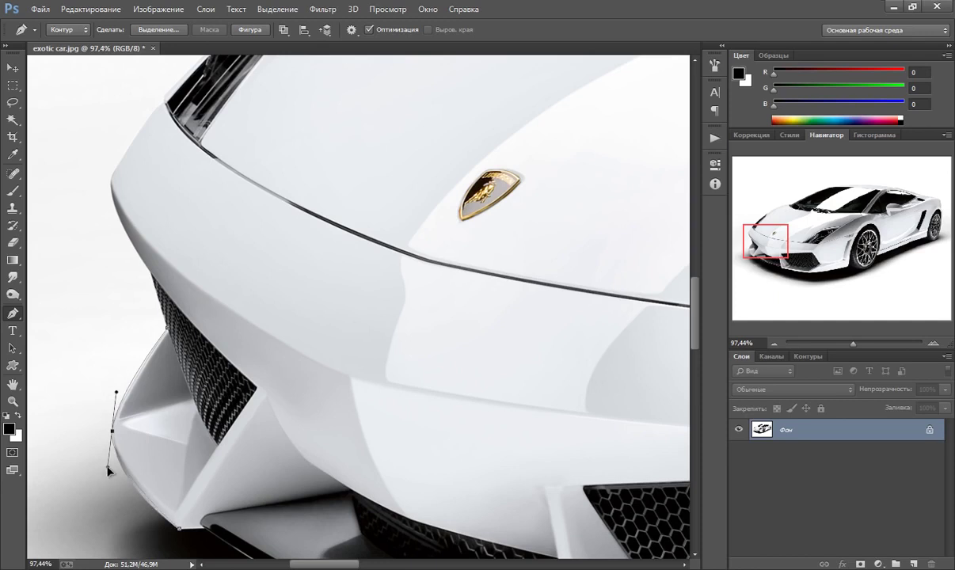
pyautogui.moveTo(108, 482)
pyautogui.mouseDown()
pyautogui.moveTo(105, 460)
pyautogui.moveTo(112, 492)
pyautogui.mouseUp()
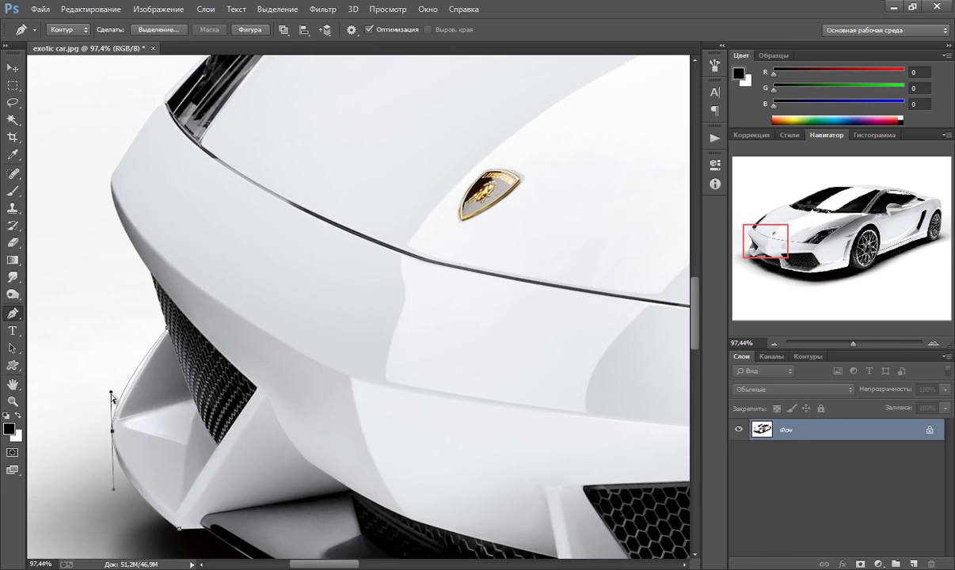
pyautogui.moveTo(112, 391); pyautogui.dragTo(117, 401)
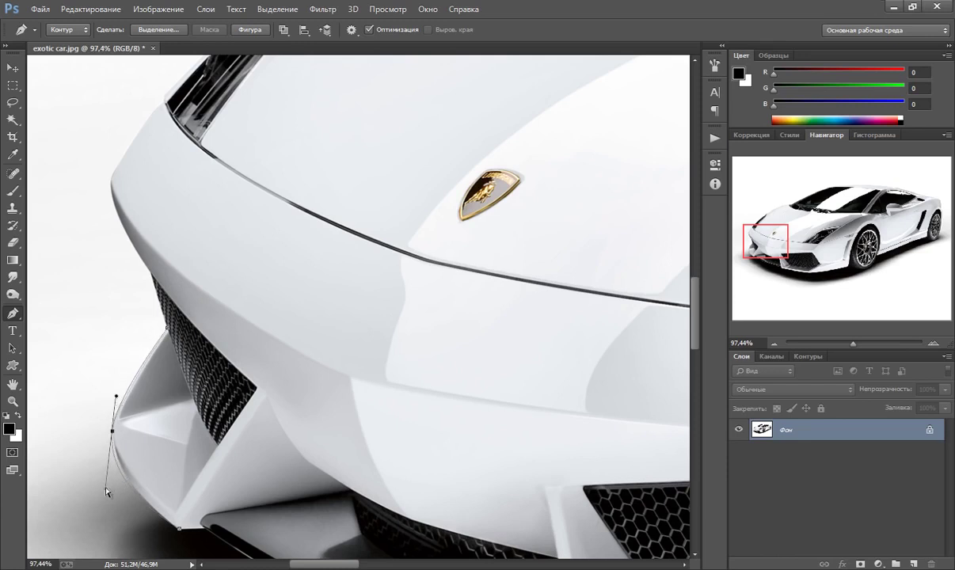
pyautogui.moveTo(109, 492); pyautogui.dragTo(115, 493)
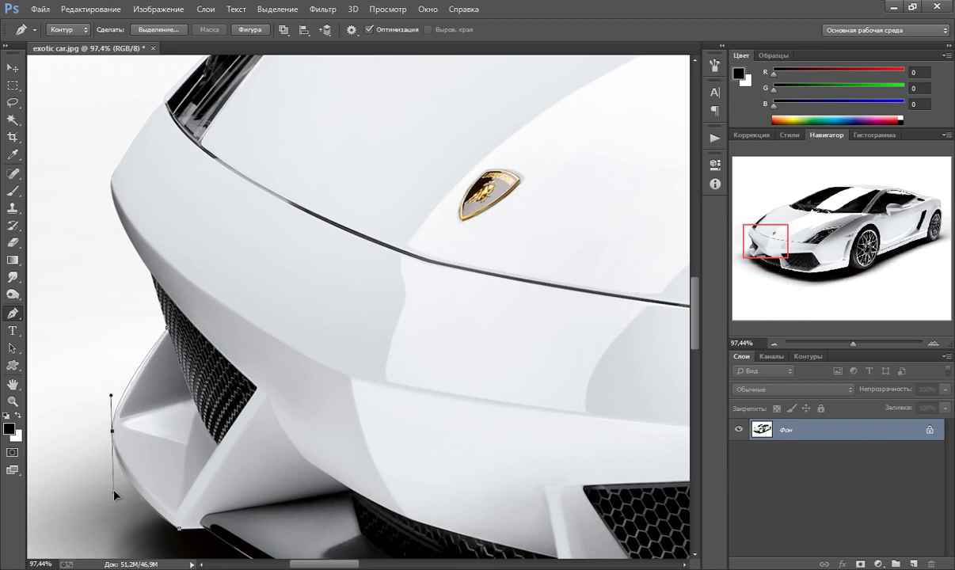
pyautogui.moveTo(111, 395); pyautogui.dragTo(112, 402)
pyautogui.moveTo(112, 497); pyautogui.dragTo(117, 500)
pyautogui.moveTo(108, 402); pyautogui.dragTo(111, 407)
pyautogui.moveTo(119, 502); pyautogui.dragTo(122, 499)
# - Add an anchor at the grille opening's top corner
pyautogui.scroll(2, 194, 330)
pyautogui.scroll(2, 197, 330)
pyautogui.press('alt')
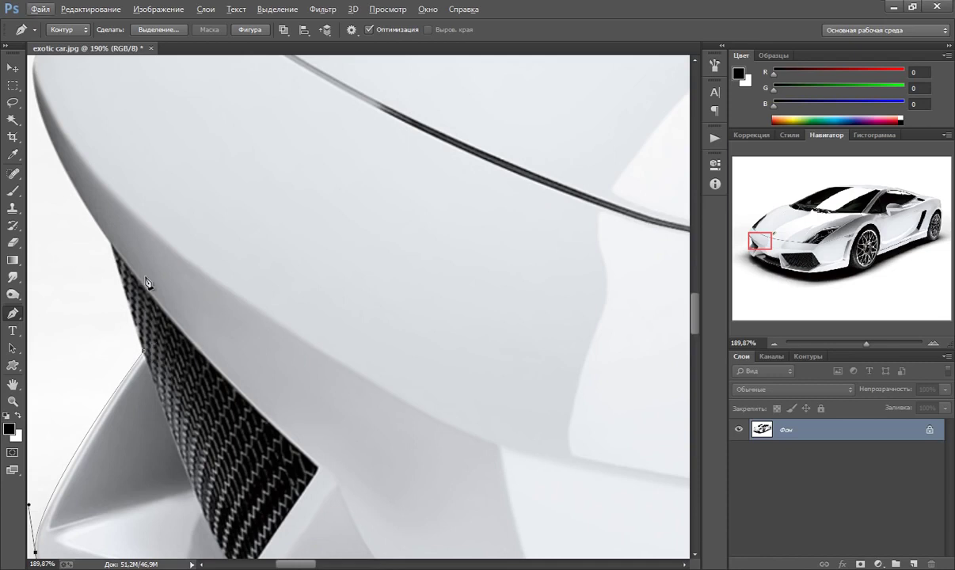
pyautogui.moveTo(241, 228); pyautogui.dragTo(299, 237)
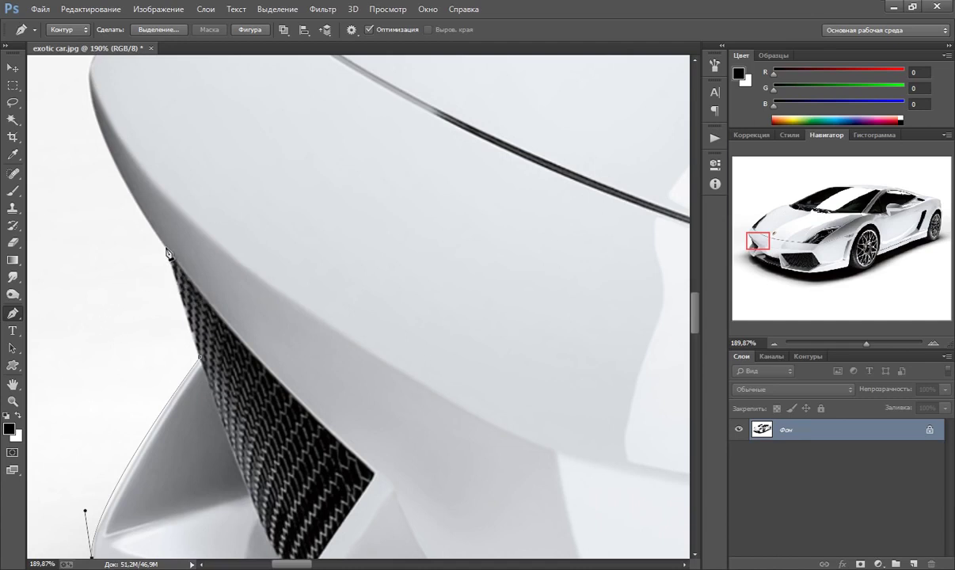
pyautogui.click(170, 253)
pyautogui.moveTo(222, 281); pyautogui.dragTo(231, 230)
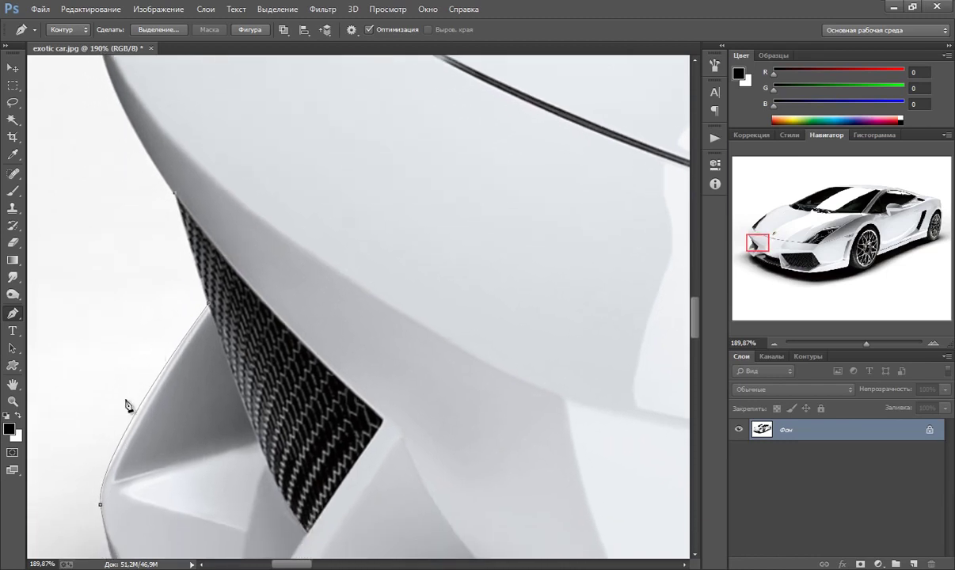
# - Continue from the lower bumper anchor, straightening its handle and adding a fitted anchor on the bumper edge
pyautogui.click(101, 504)
pyautogui.moveTo(93, 457); pyautogui.dragTo(100, 459)
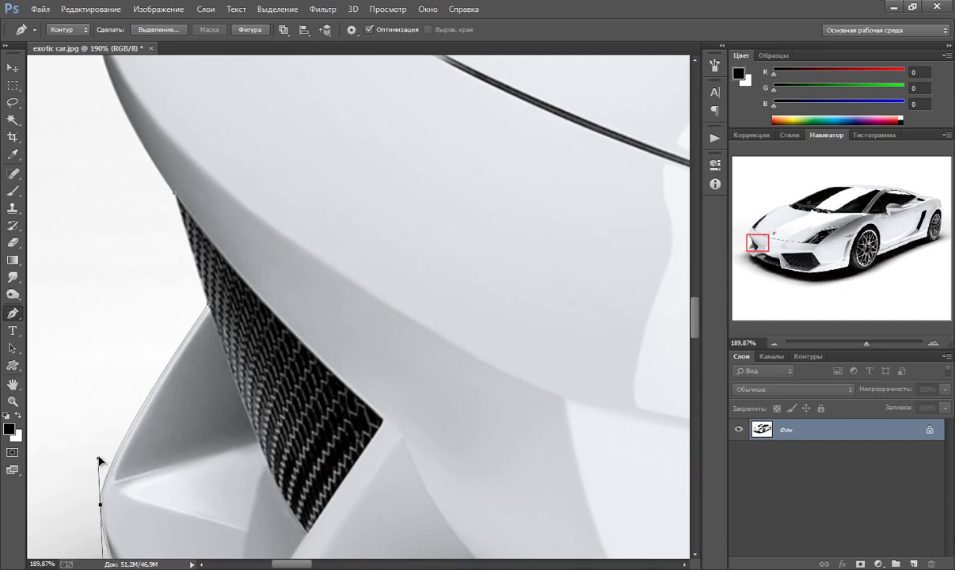
pyautogui.moveTo(123, 390); pyautogui.dragTo(117, 320)
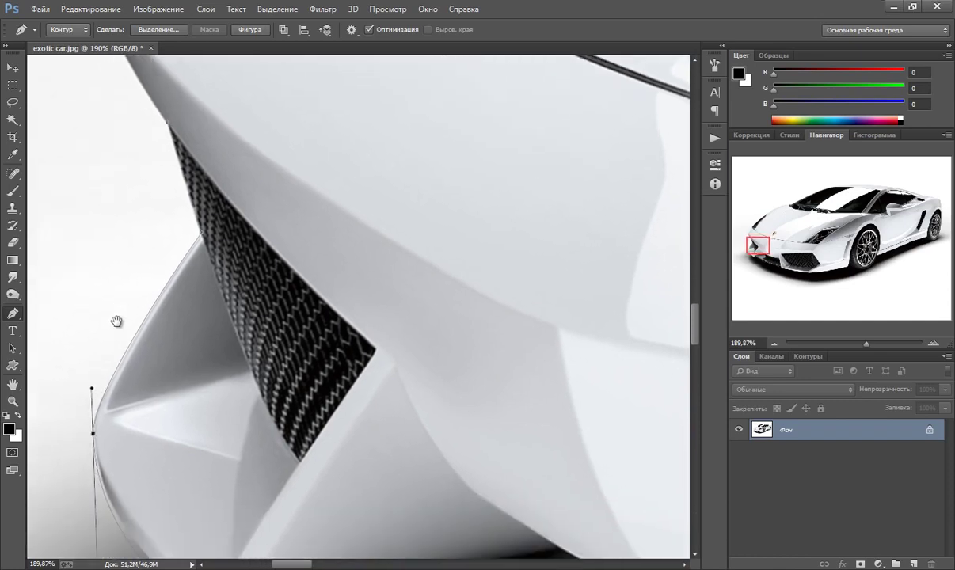
pyautogui.moveTo(121, 367); pyautogui.dragTo(120, 281)
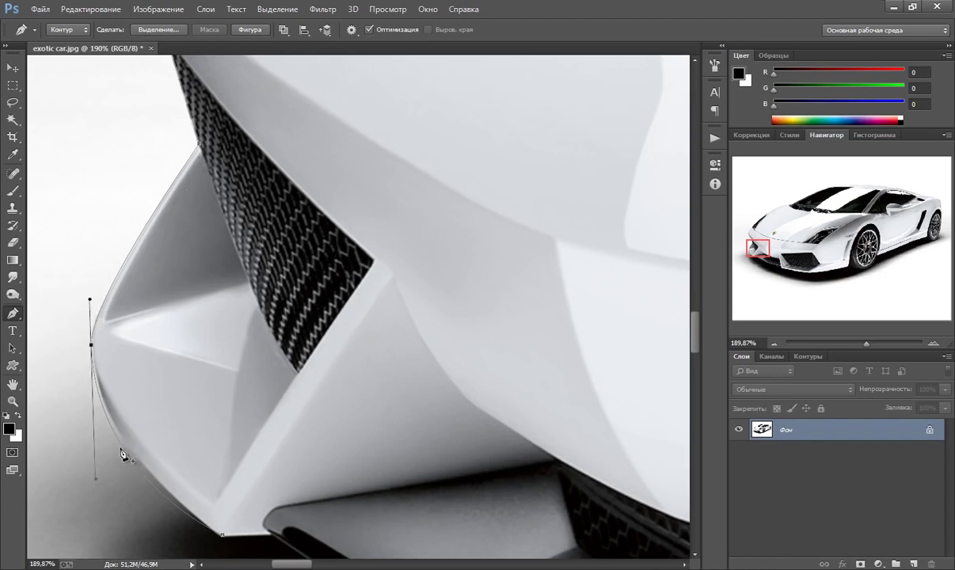
pyautogui.click(124, 449)
pyautogui.moveTo(124, 449); pyautogui.dragTo(125, 445)
pyautogui.click(221, 535)
pyautogui.moveTo(185, 279); pyautogui.dragTo(179, 324)
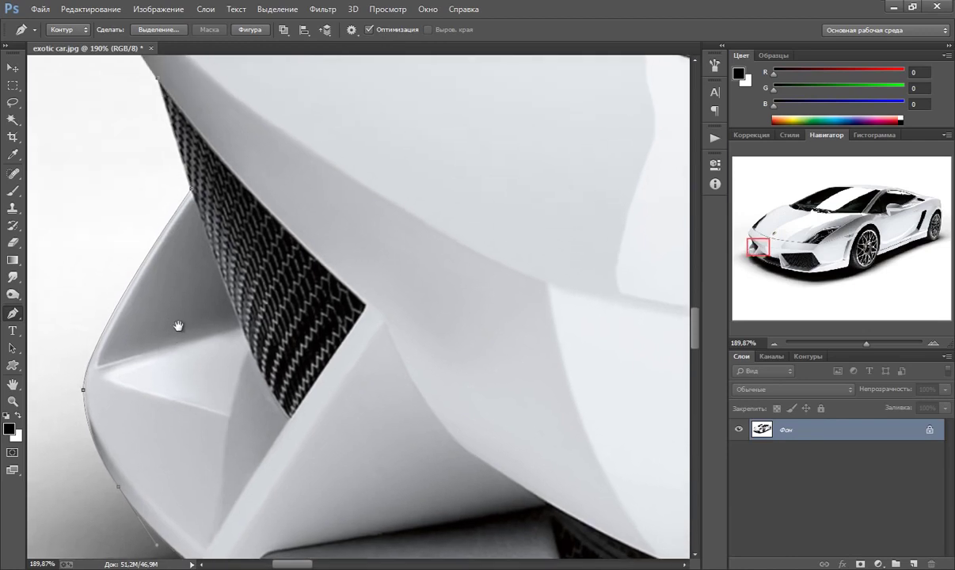
pyautogui.moveTo(229, 217); pyautogui.dragTo(229, 253)
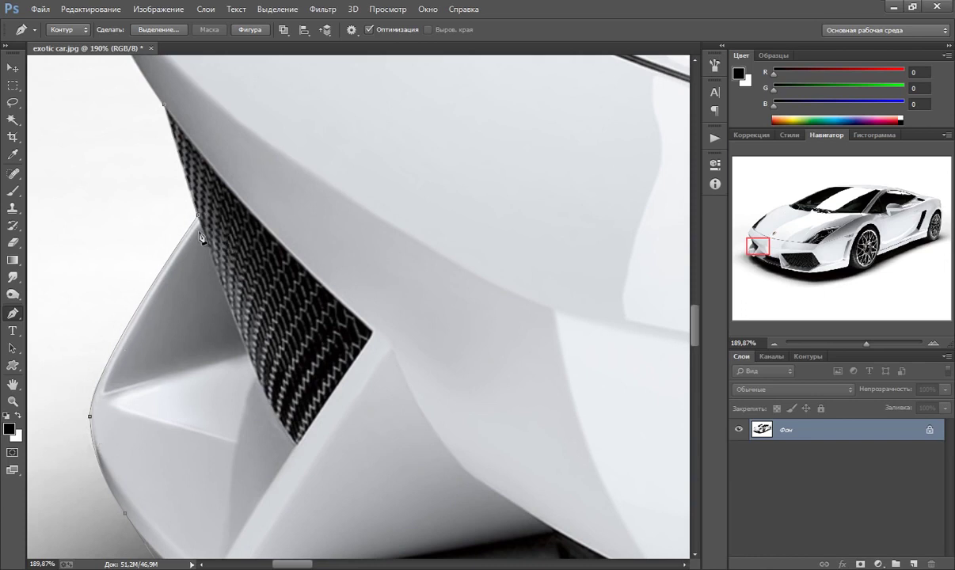
pyautogui.moveTo(226, 178); pyautogui.dragTo(220, 145)
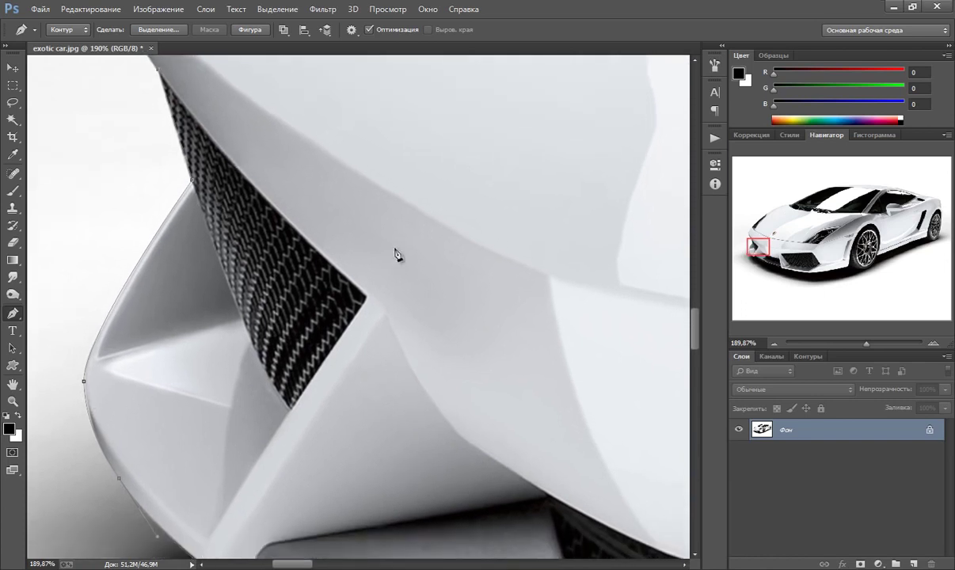
pyautogui.moveTo(352, 137)
pyautogui.mouseDown()
pyautogui.moveTo(380, 180)
pyautogui.moveTo(373, 167)
pyautogui.mouseUp()
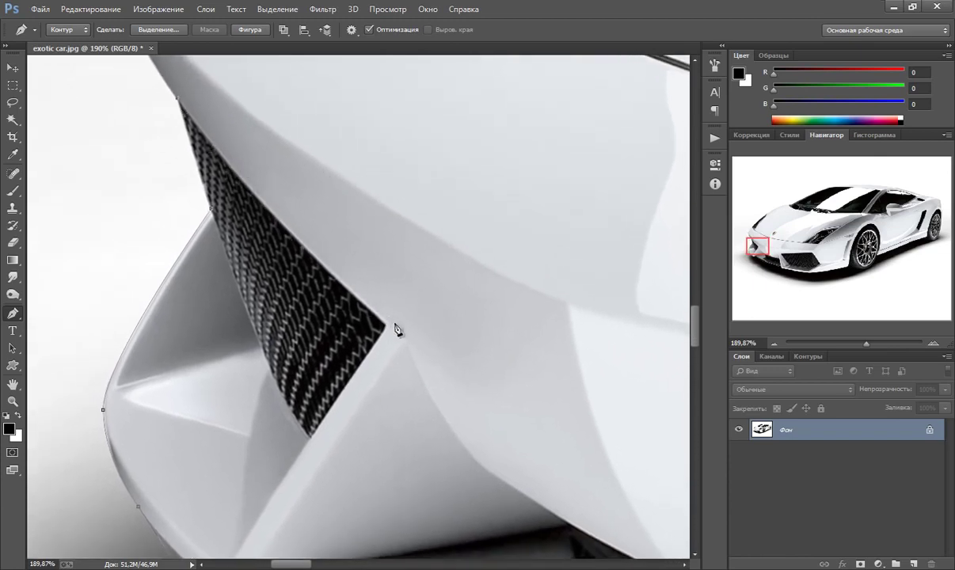
# - Add a curved anchor at the grille corner and one at the bumper bottom, deleting an extra grille-edge anchor
pyautogui.moveTo(405, 345)
pyautogui.mouseDown()
pyautogui.moveTo(301, 210)
pyautogui.moveTo(295, 222)
pyautogui.mouseUp()
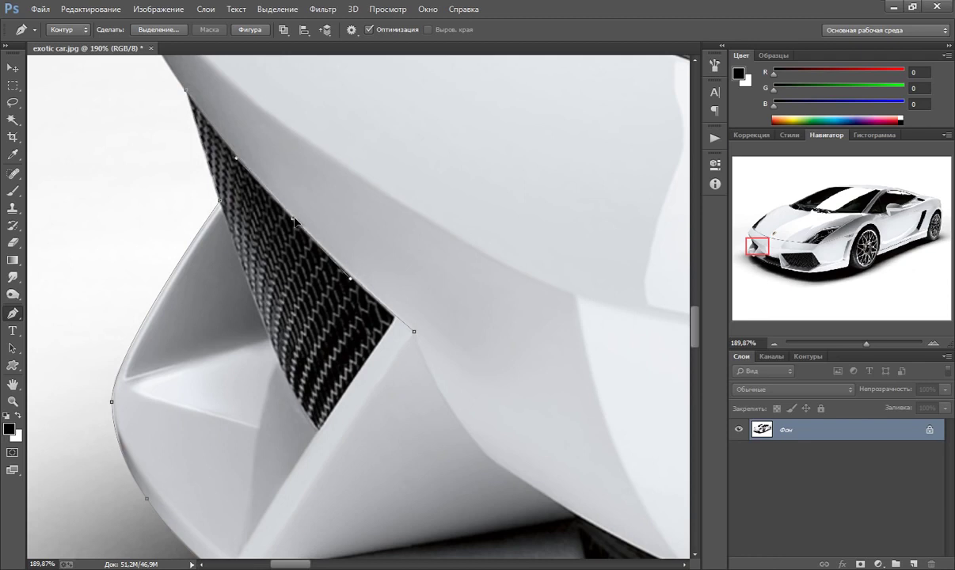
pyautogui.moveTo(404, 235); pyautogui.dragTo(439, 166)
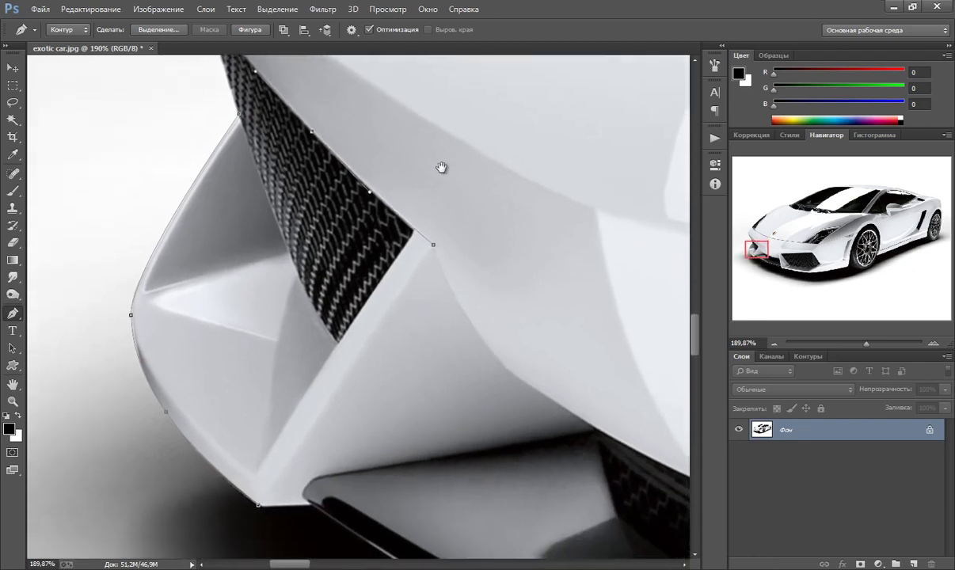
pyautogui.click(280, 470)
pyautogui.moveTo(437, 149)
pyautogui.mouseDown()
pyautogui.moveTo(435, 193)
pyautogui.moveTo(460, 209)
pyautogui.moveTo(468, 184)
pyautogui.mouseUp()
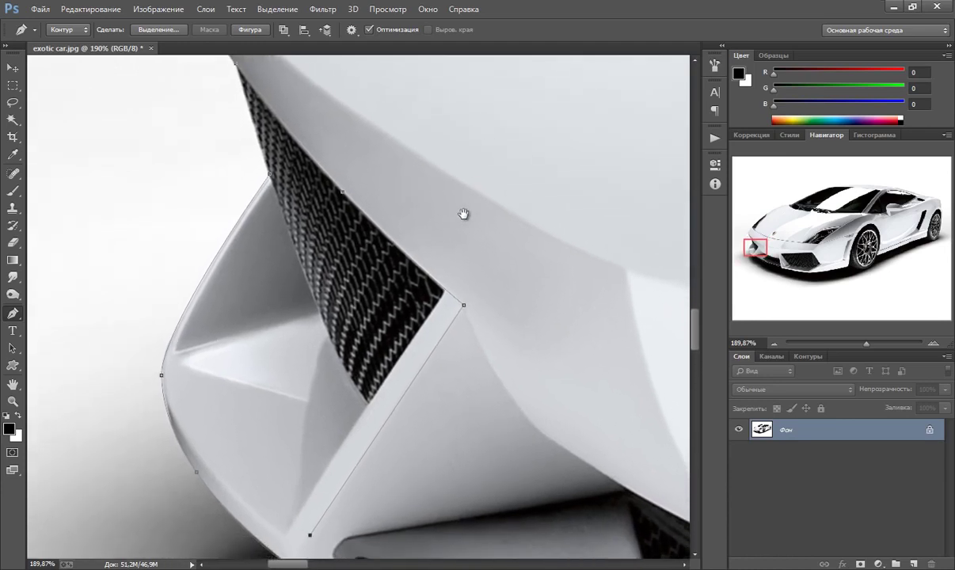
pyautogui.moveTo(437, 202); pyautogui.dragTo(457, 237)
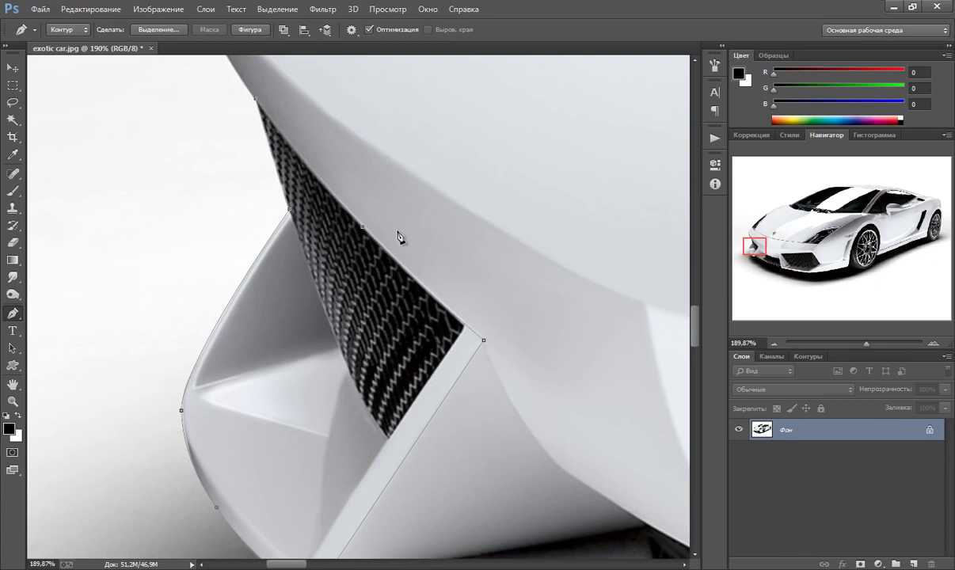
pyautogui.moveTo(402, 228); pyautogui.dragTo(403, 220)
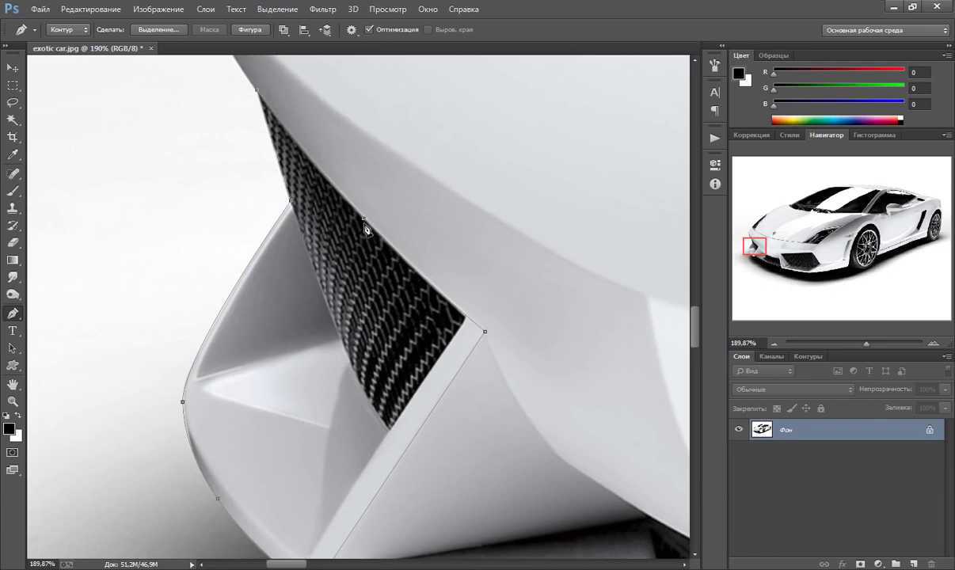
pyautogui.click(363, 219)
# - Bend the grille-edge segment to follow the grille and resume from the path's bottom endpoint
pyautogui.moveTo(360, 201); pyautogui.dragTo(354, 209)
pyautogui.moveTo(354, 211); pyautogui.dragTo(356, 212)
pyautogui.moveTo(287, 378); pyautogui.dragTo(366, 276)
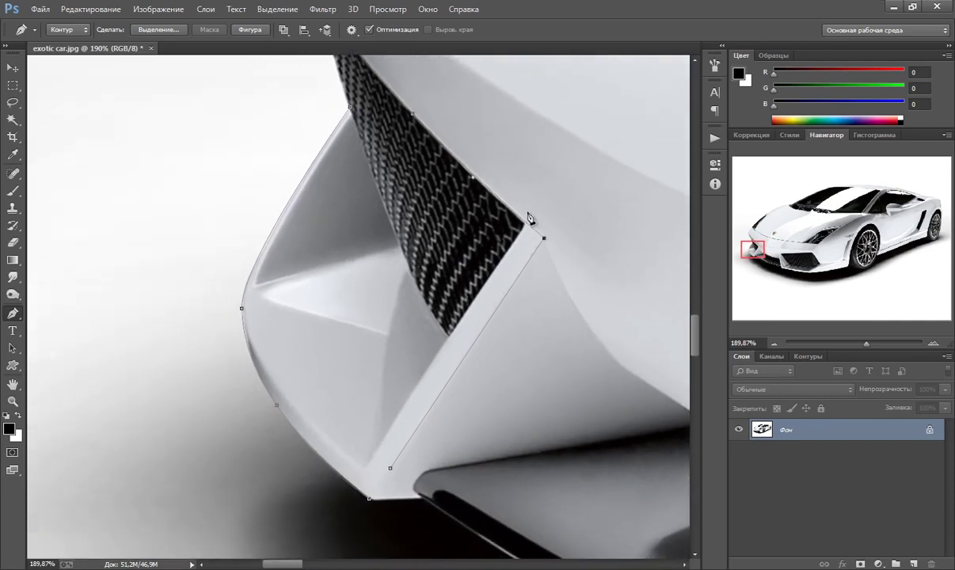
pyautogui.moveTo(500, 205); pyautogui.dragTo(504, 227)
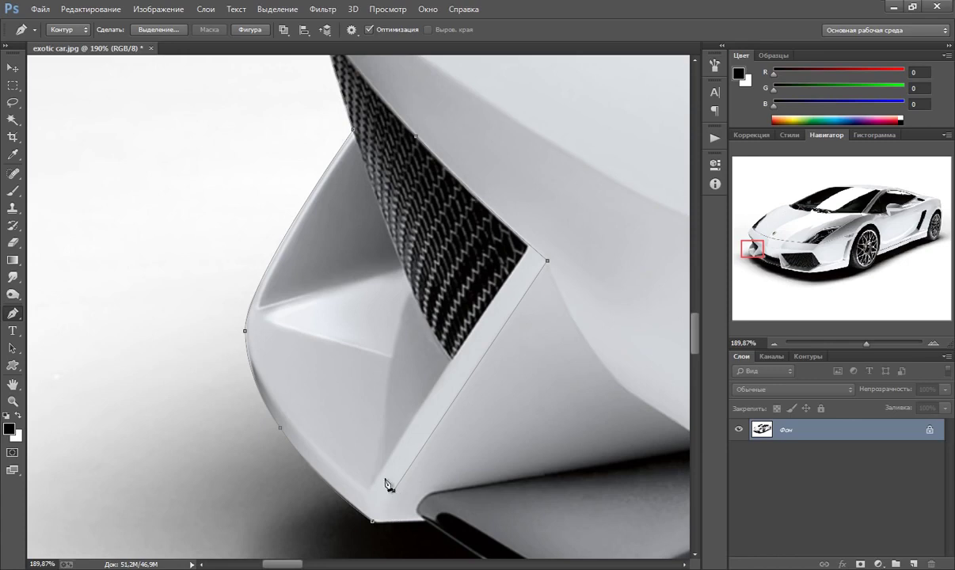
pyautogui.click(394, 490)
pyautogui.moveTo(368, 283); pyautogui.dragTo(364, 298)
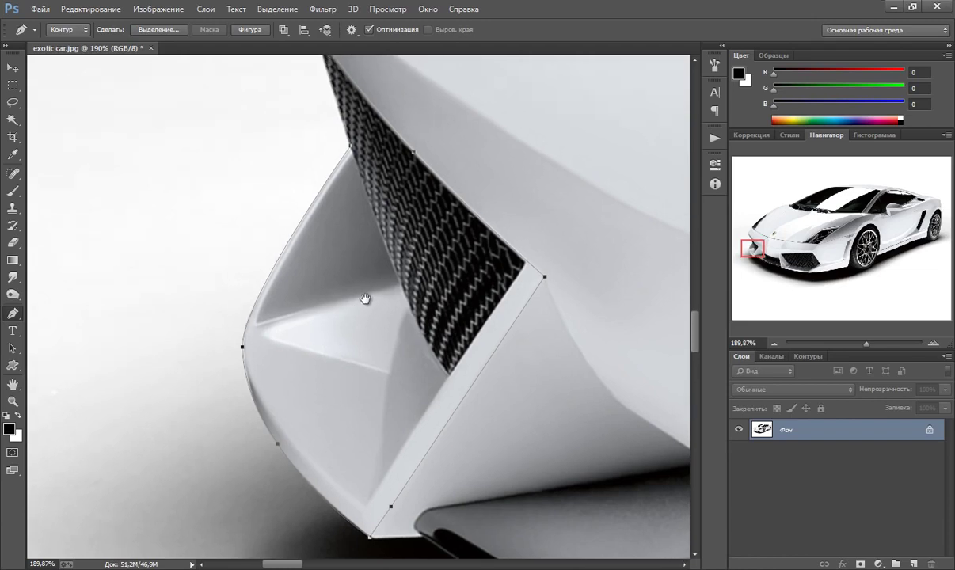
# - Convert the closed path via Выделить область… with feather radius 0 px
pyautogui.rightClick(362, 400)
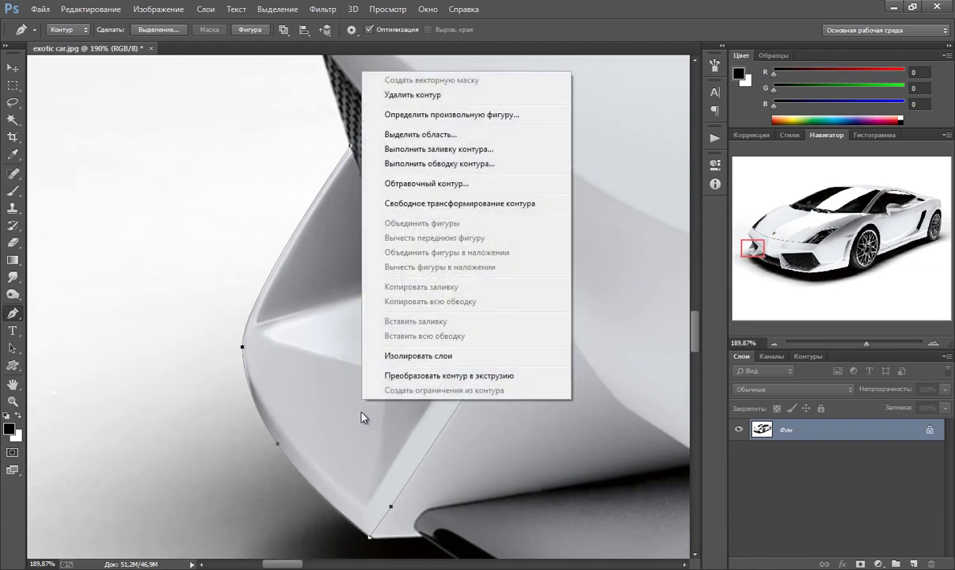
pyautogui.click(432, 134)
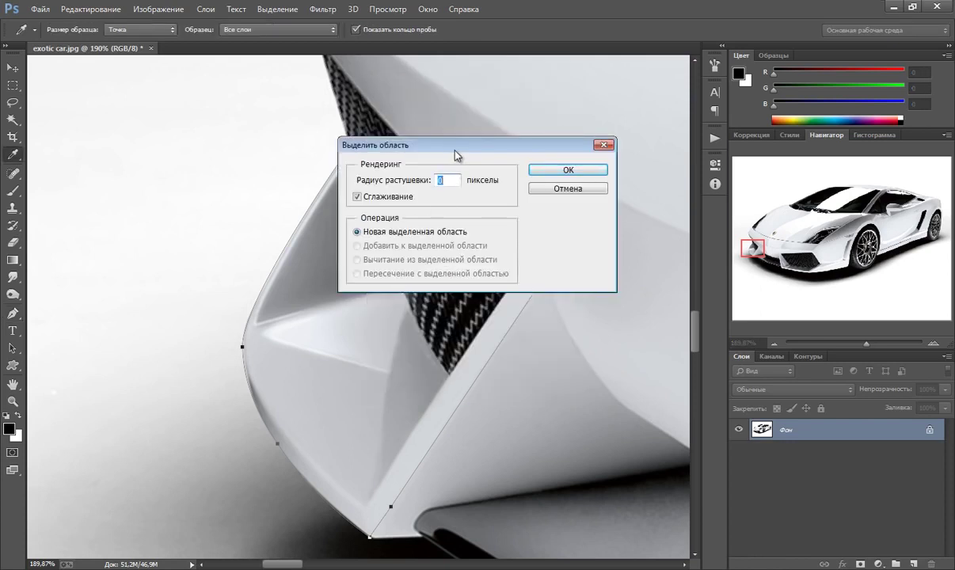
pyautogui.moveTo(456, 152); pyautogui.dragTo(459, 171)
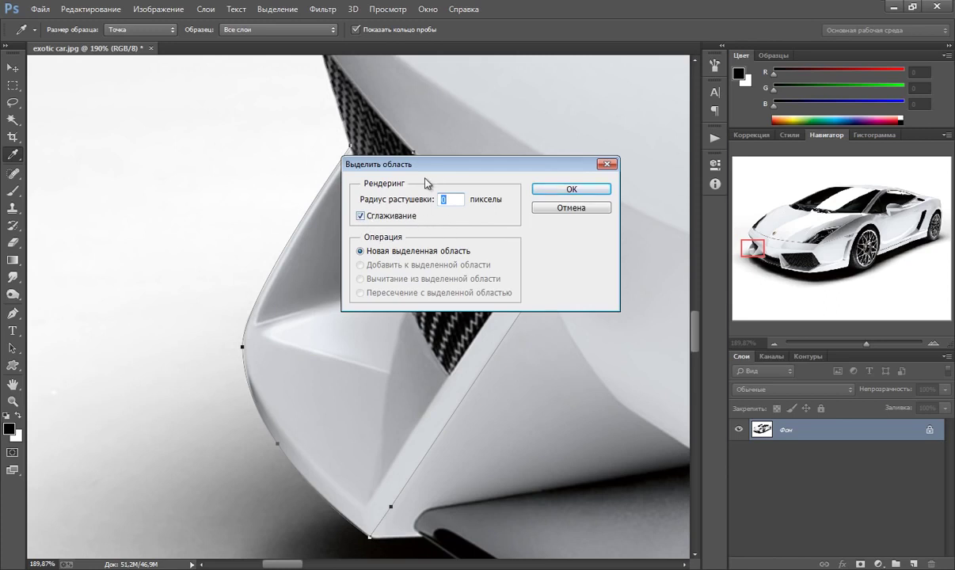
pyautogui.click(554, 190)
pyautogui.moveTo(486, 154); pyautogui.dragTo(484, 209)
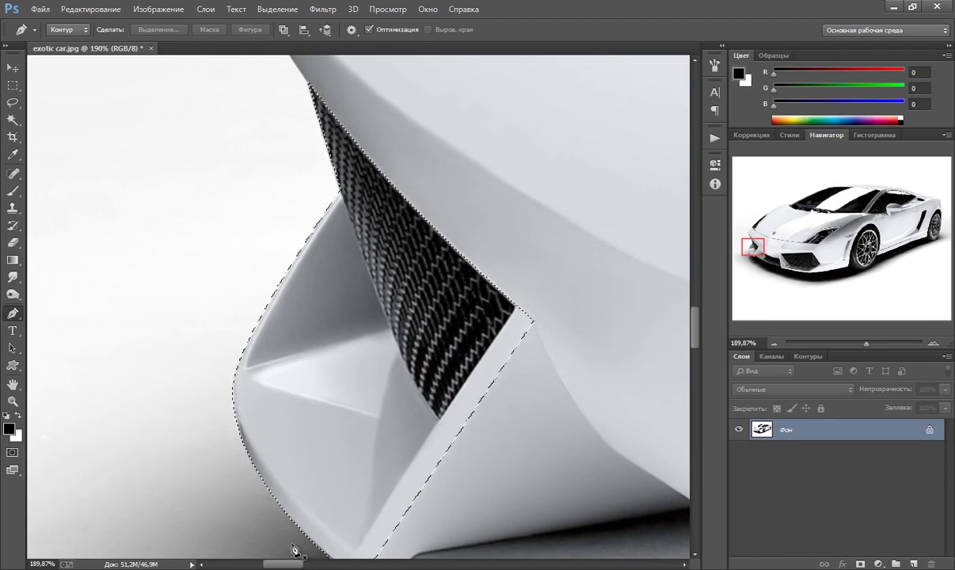
# - Check the selection outline, then use the Zoom tool's Fit on Screen to show the whole car
pyautogui.scroll(-2, 340, 372)
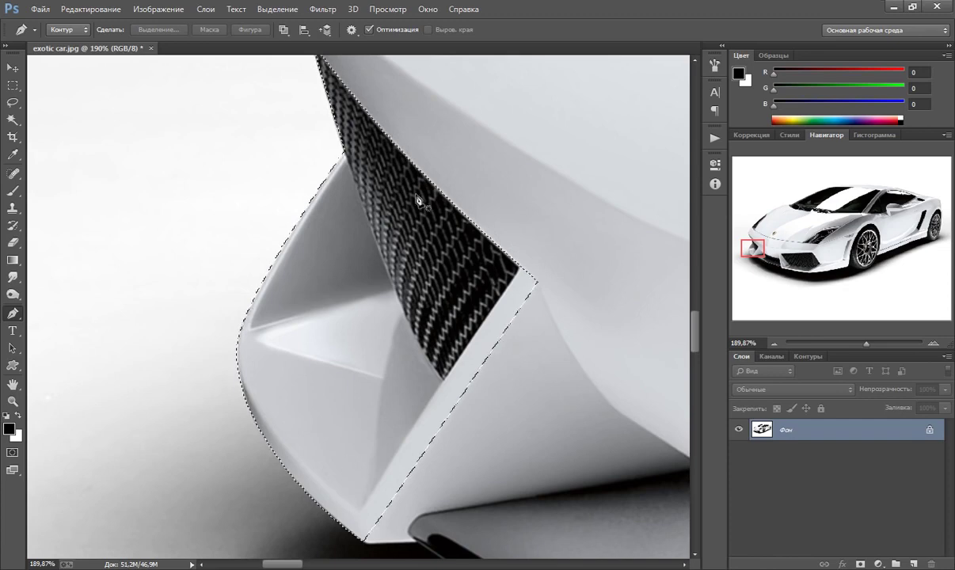
pyautogui.hotkey('ctrl', 'd')
pyautogui.moveTo(400, 224); pyautogui.dragTo(394, 277)
pyautogui.hotkey('ctrl', 'z')
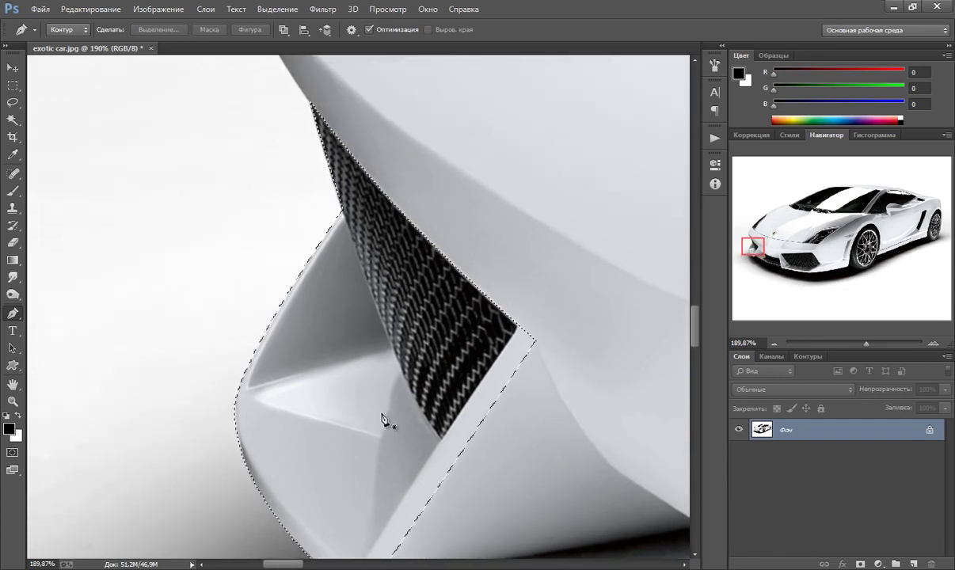
pyautogui.click(13, 402)
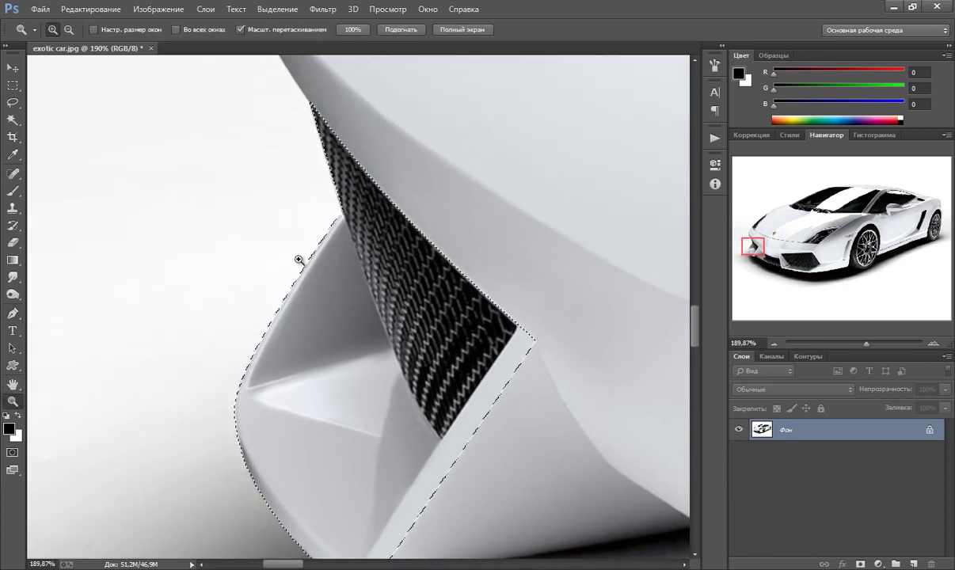
pyautogui.rightClick(373, 290)
pyautogui.click(382, 297)
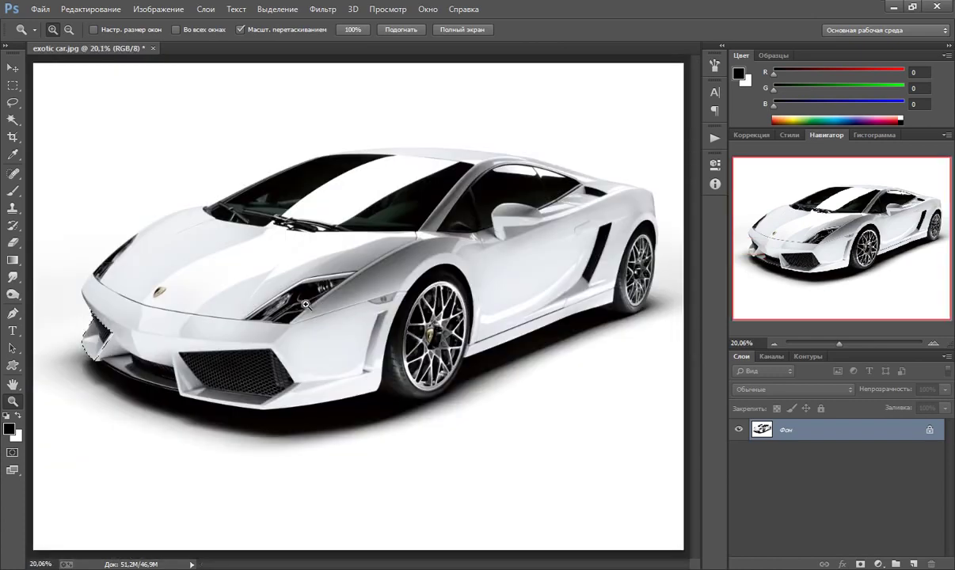
# - Zoom to 25% on the car's left front and pan to frame the front bumper selection
pyautogui.click(149, 322)
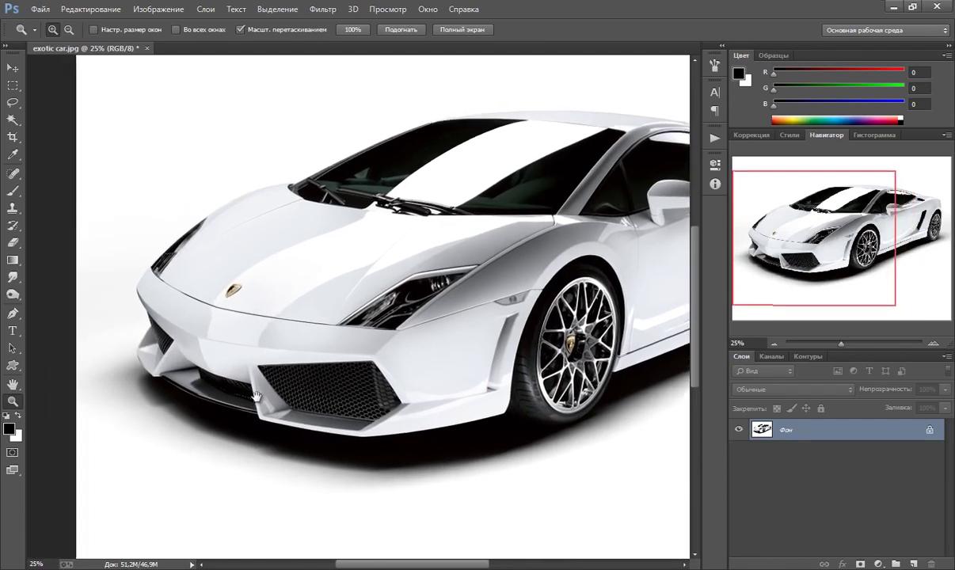
pyautogui.moveTo(164, 389); pyautogui.dragTo(254, 395)
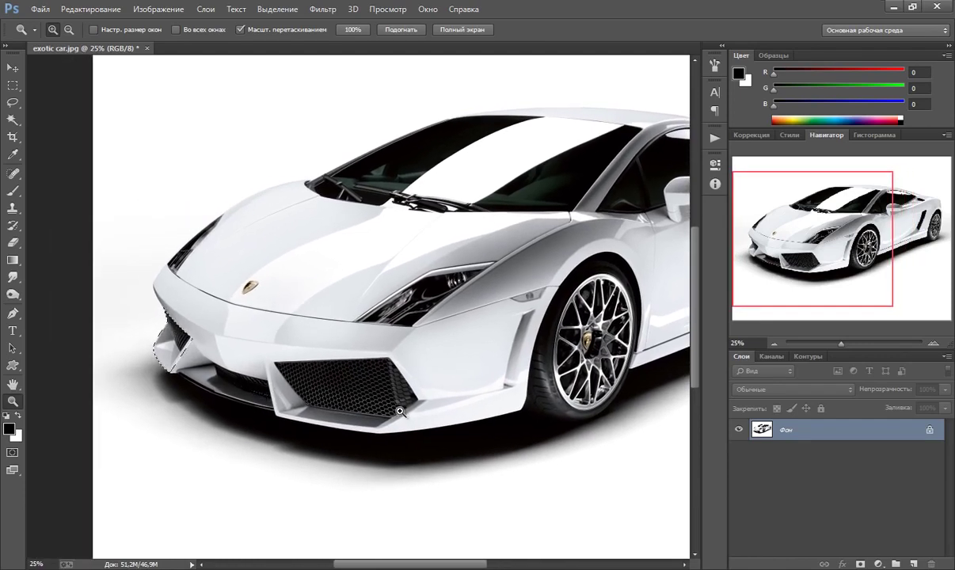